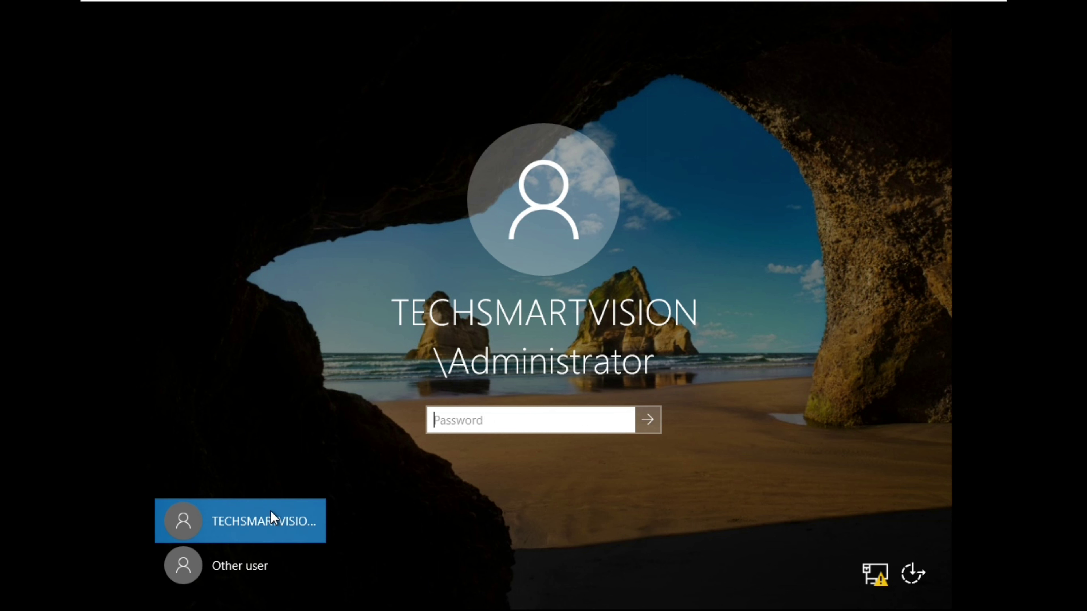
Sign in as the domain Administrator with the account password, dismiss the Windows Admin Center notice, and show the local server's properties.
text(•••••••••••••••••)
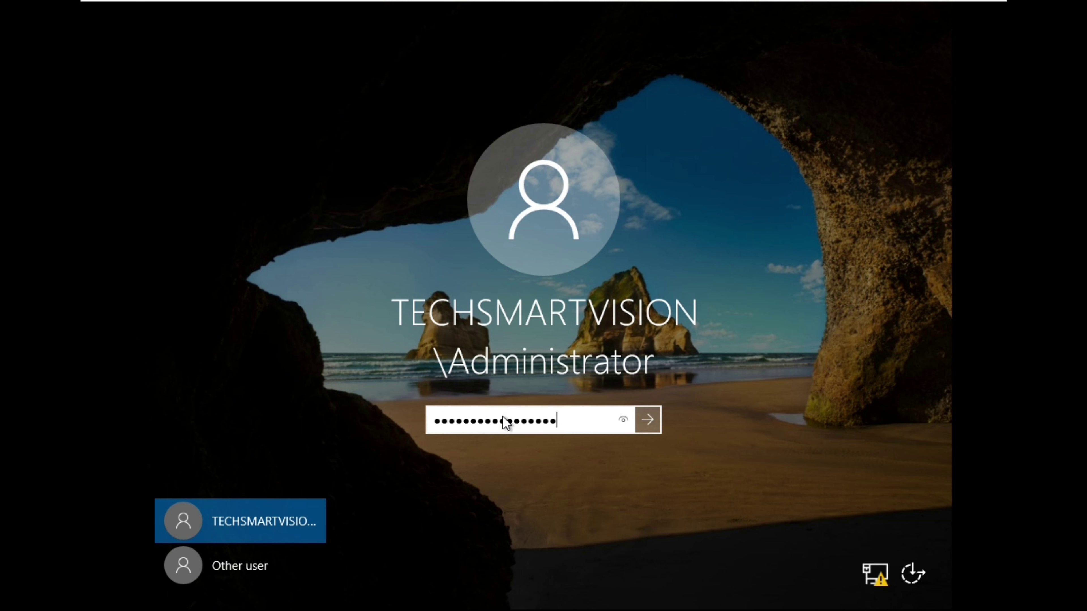
key(Return)
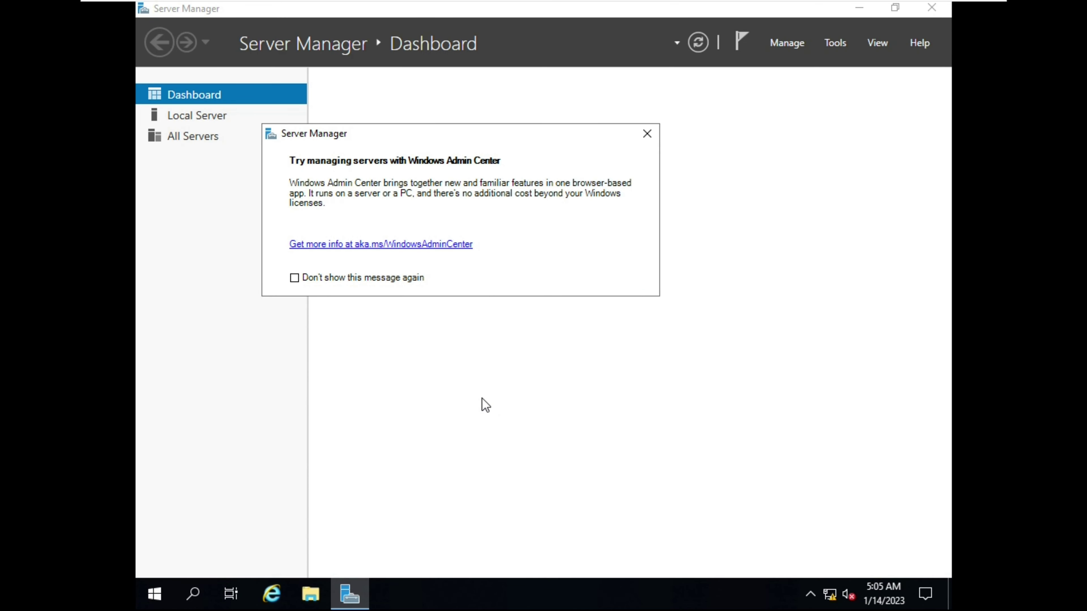
click(647, 133)
click(214, 123)
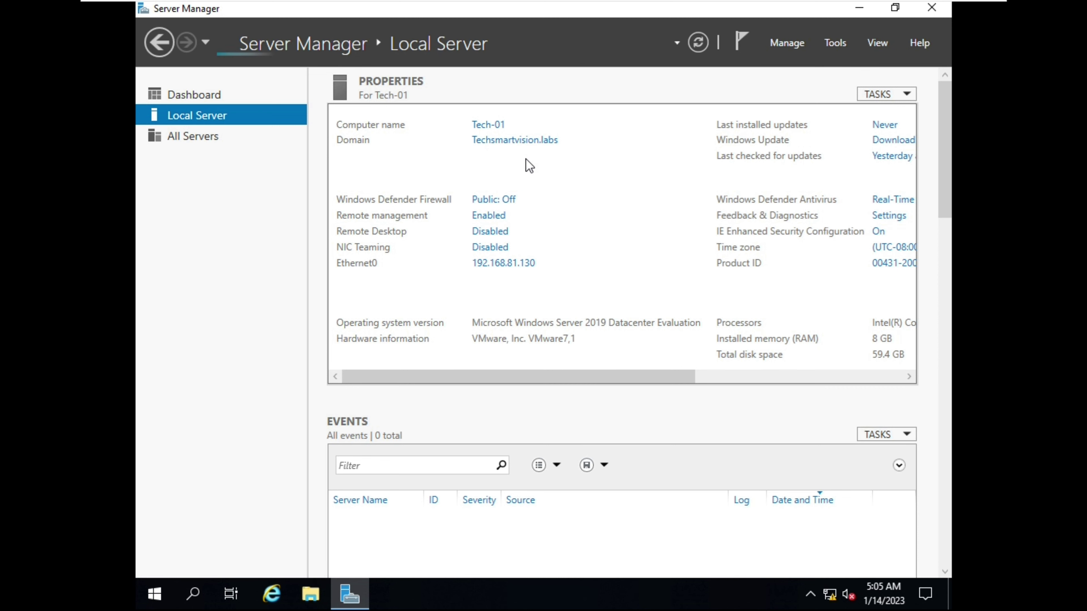
Examine the containers under the Techsmartvision.labs domain in Active Directory Users and Computers, and close the console.
click(845, 43)
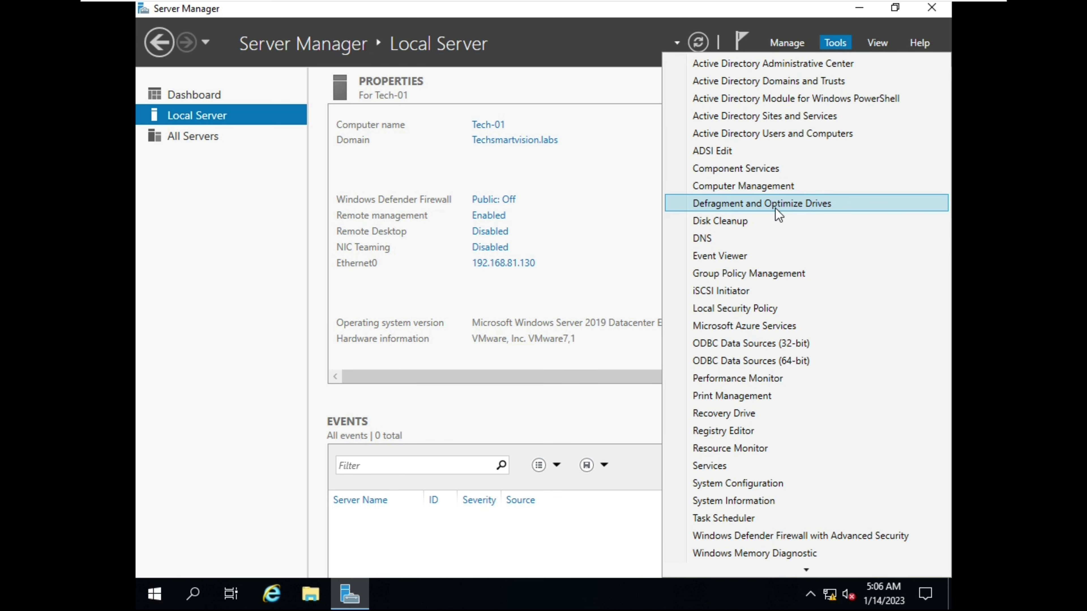
click(782, 136)
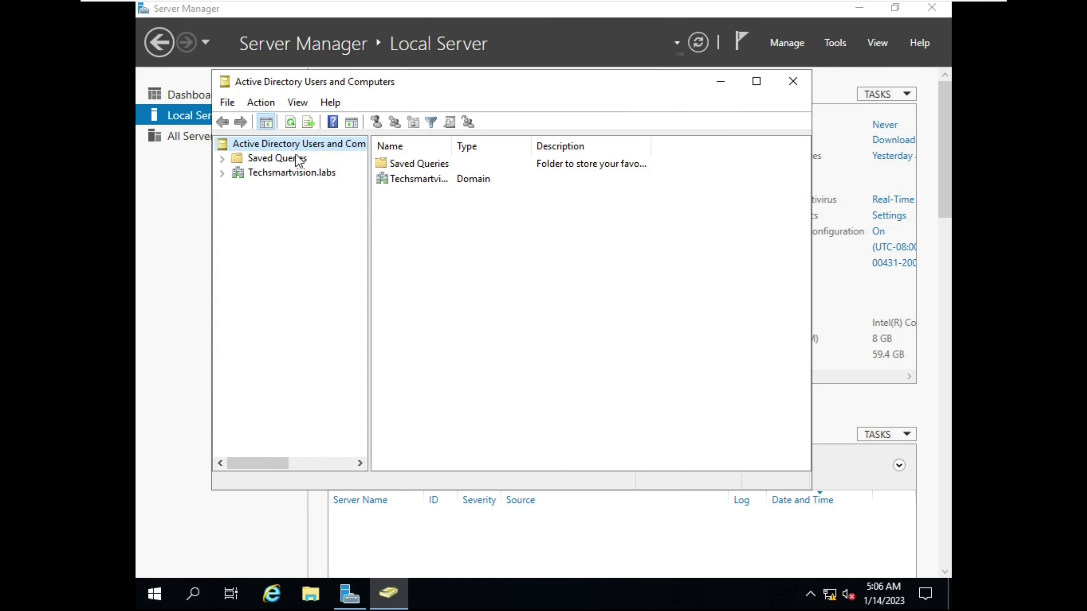
click(223, 174)
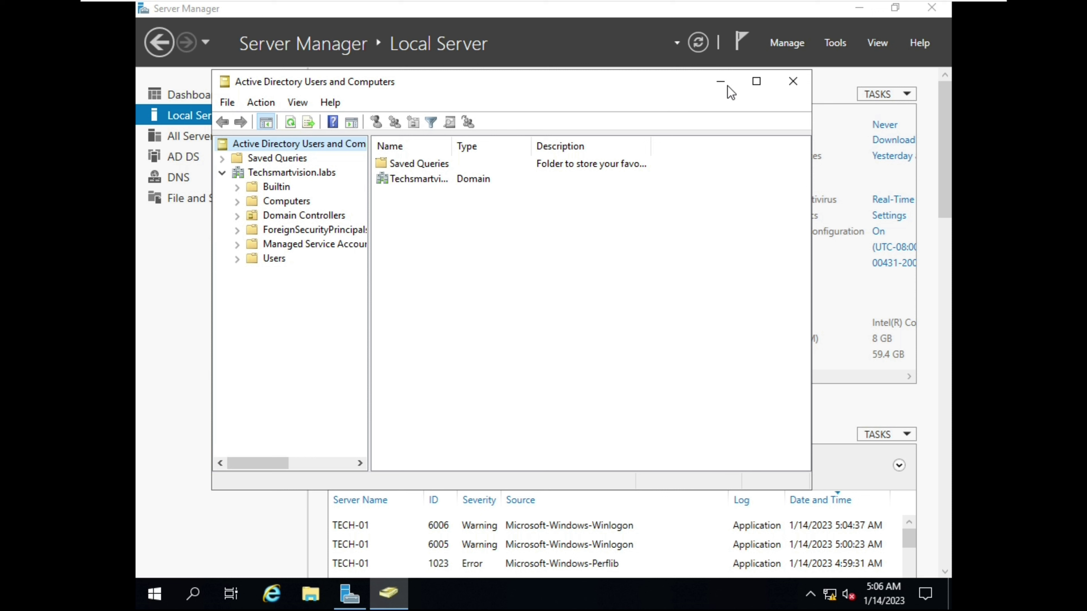
click(805, 87)
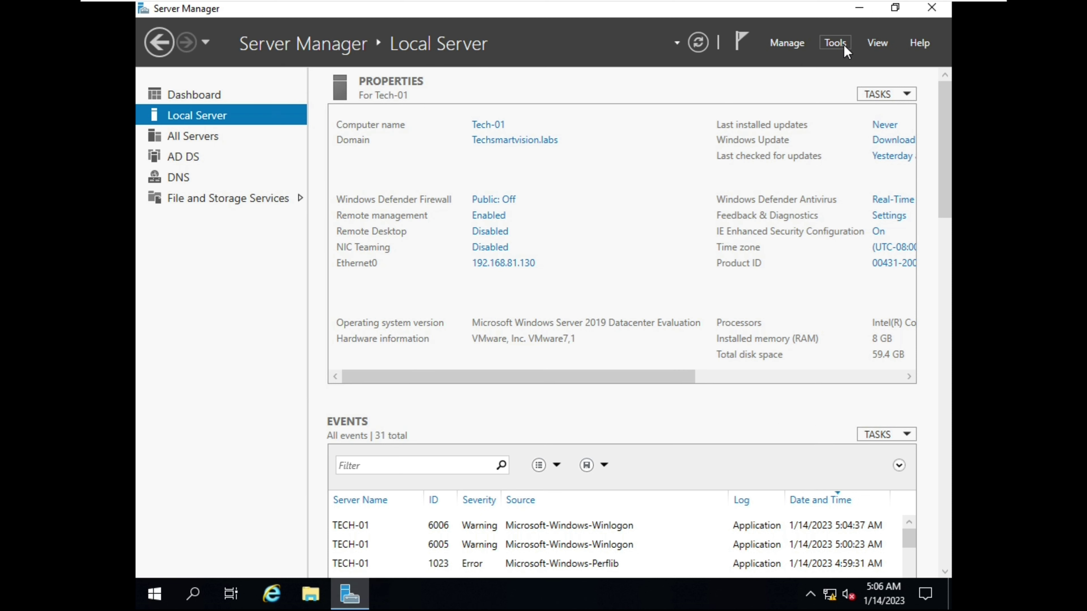
Open DNS Manager and examine the records of TECH-01's Techsmartvision.labs forward lookup zone.
click(839, 43)
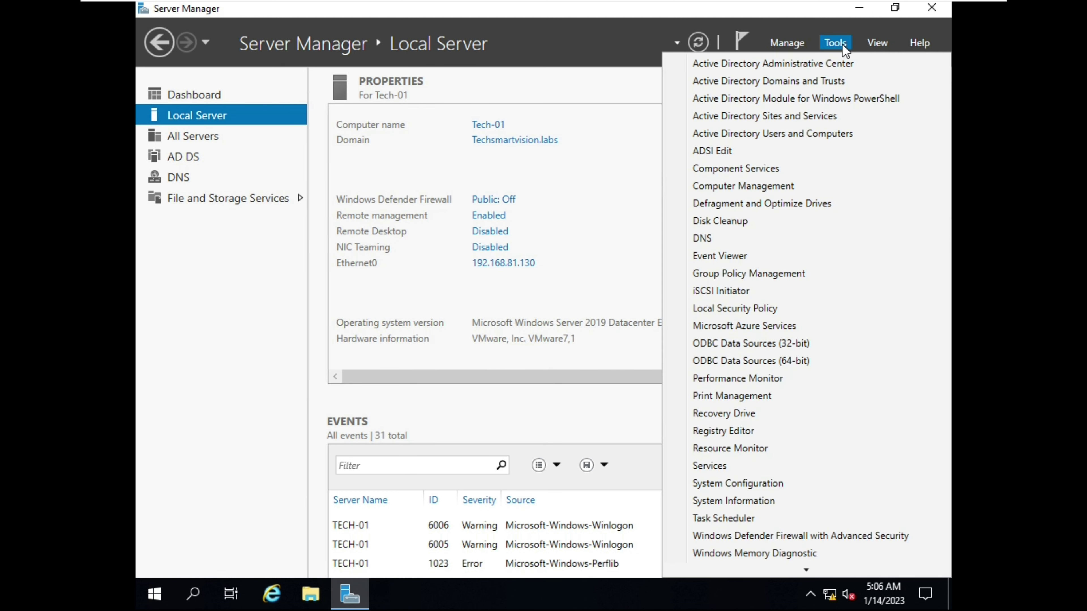
click(747, 242)
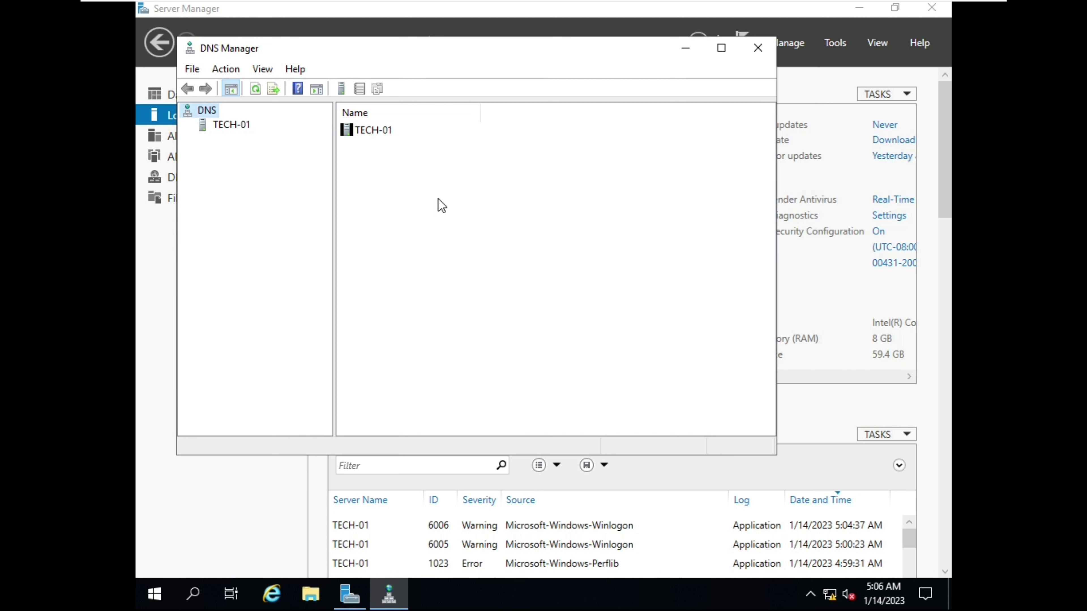
click(221, 125)
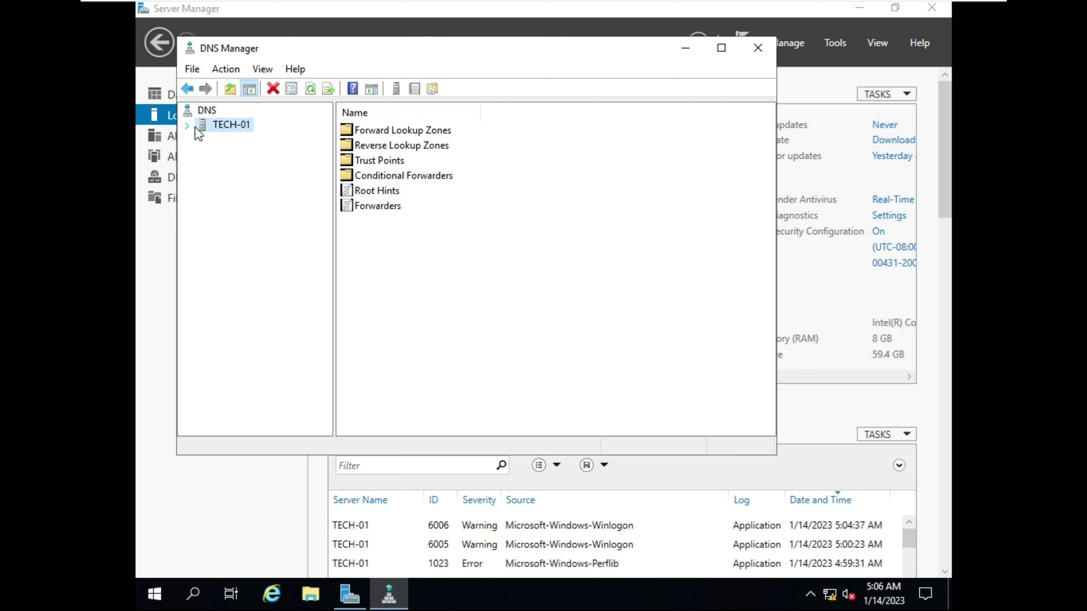
click(187, 125)
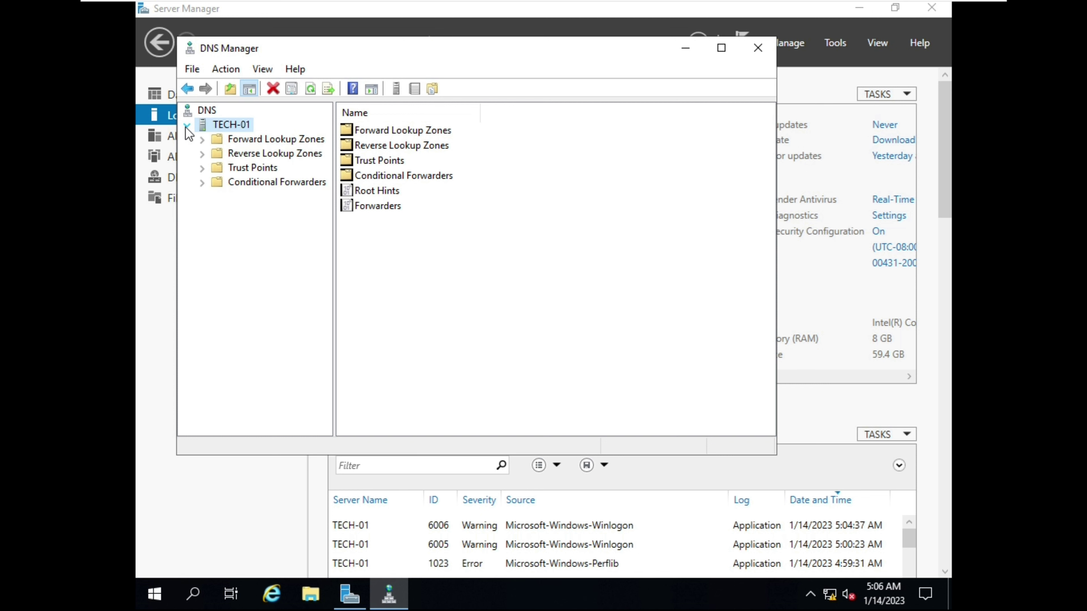
double_click(207, 140)
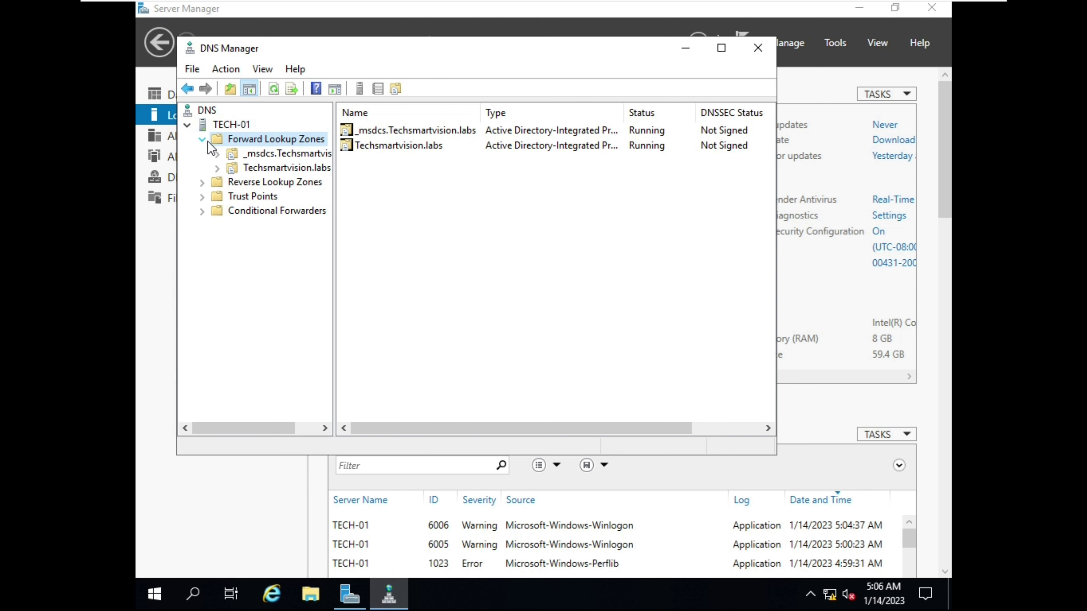
click(281, 154)
click(271, 170)
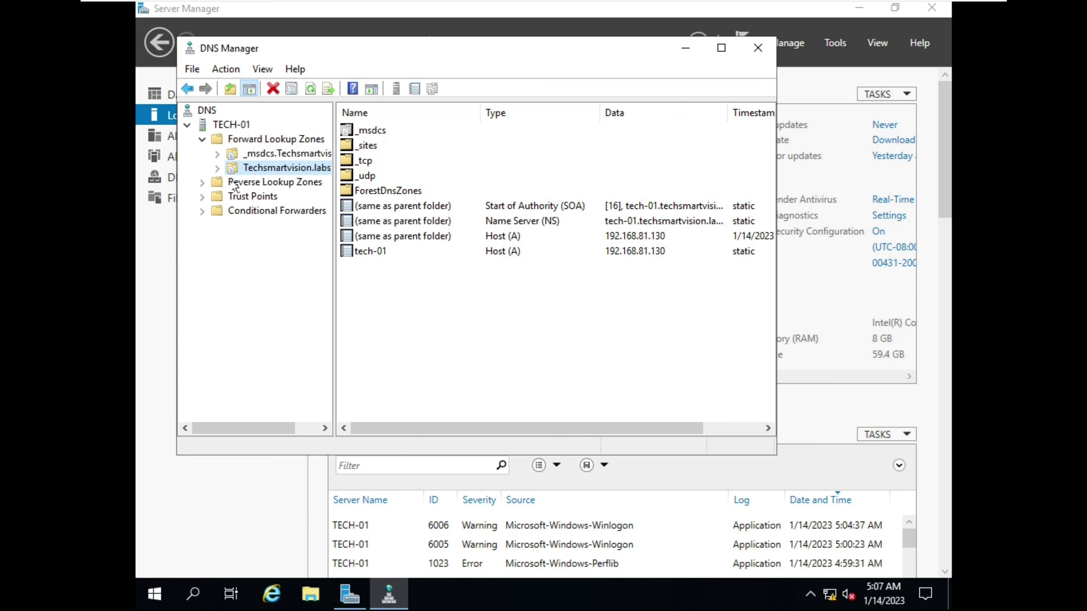
Start a new reverse lookup zone as an Active Directory-stored primary zone, replicated to all DNS servers on domain controllers in the Techsmartvision.labs domain.
click(203, 187)
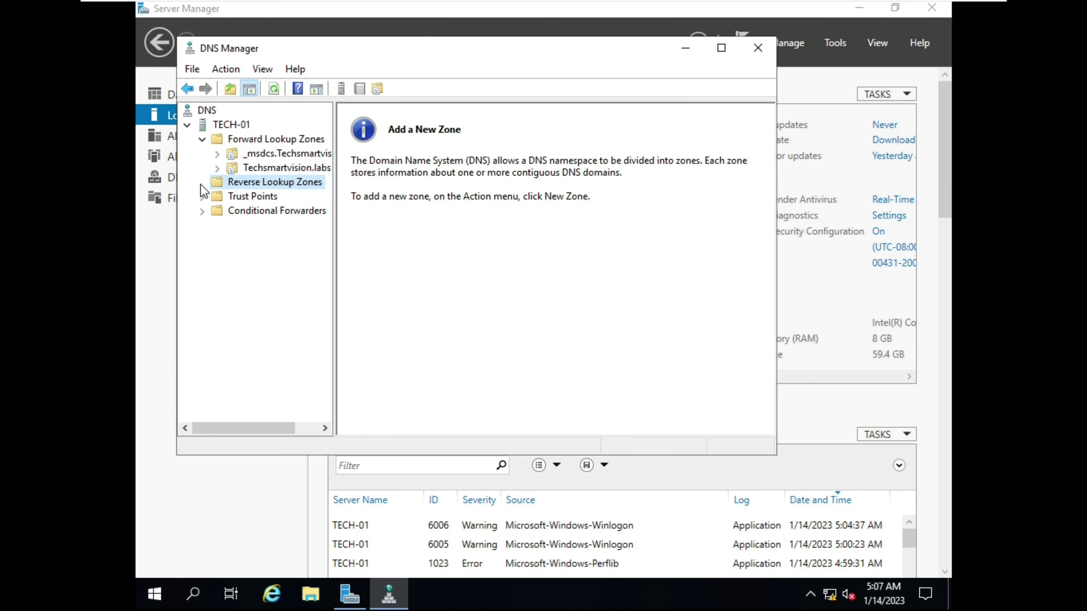
right_click(232, 188)
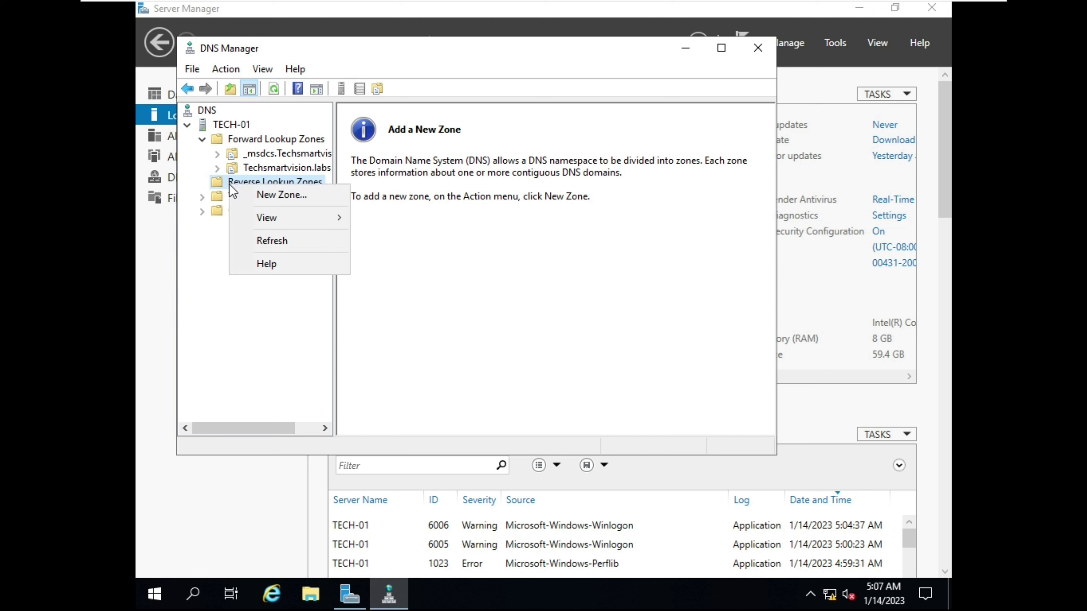
click(269, 194)
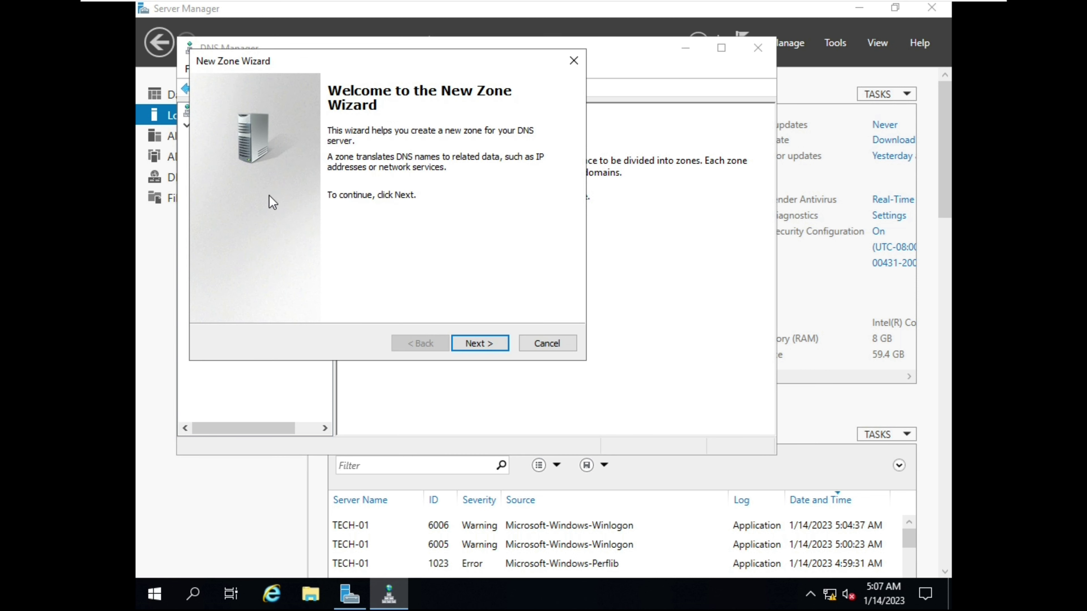
click(479, 347)
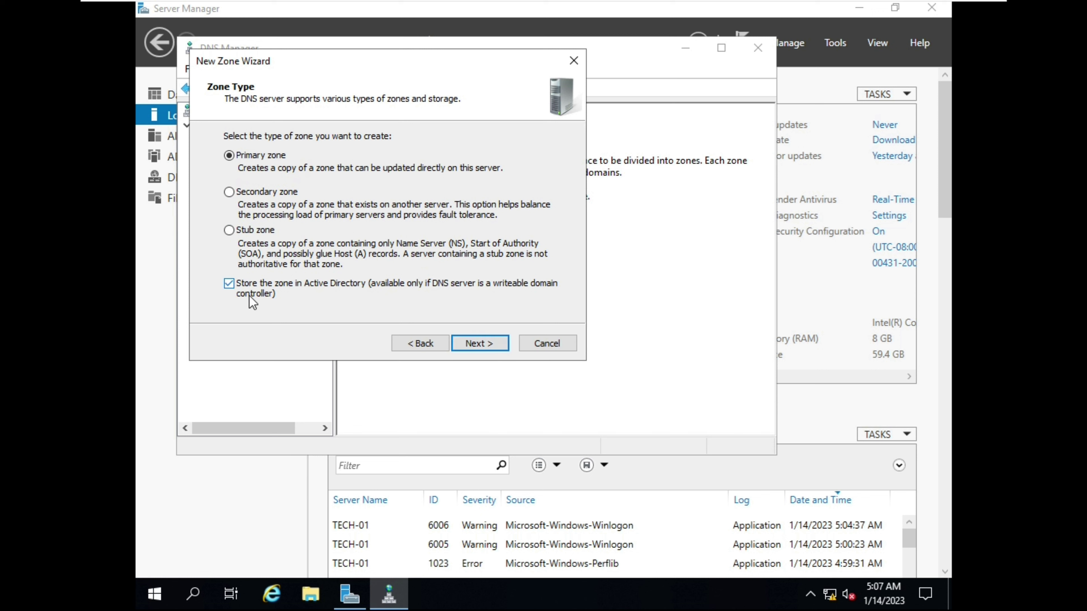
click(500, 346)
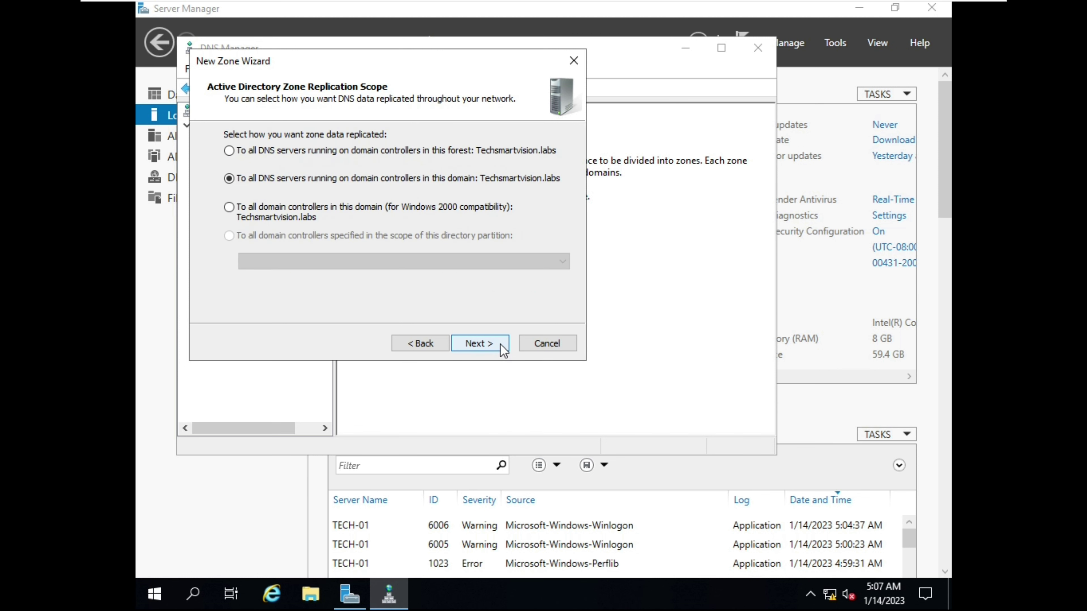
click(480, 343)
click(479, 344)
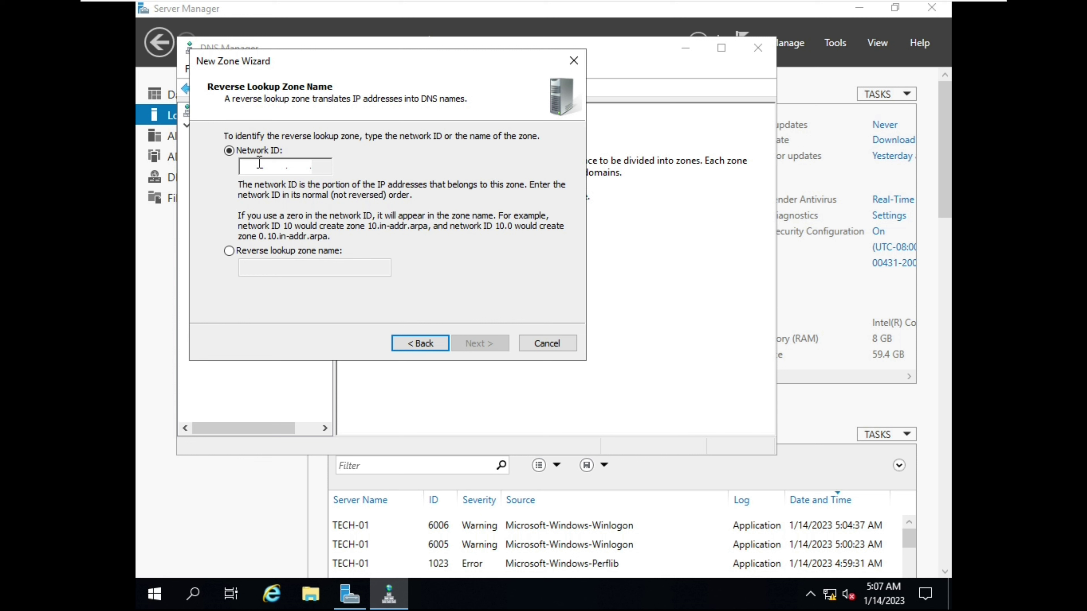
Set the reverse zone's network ID to 192.168.81, allow only secure dynamic updates, and create the zone.
text(192 .)
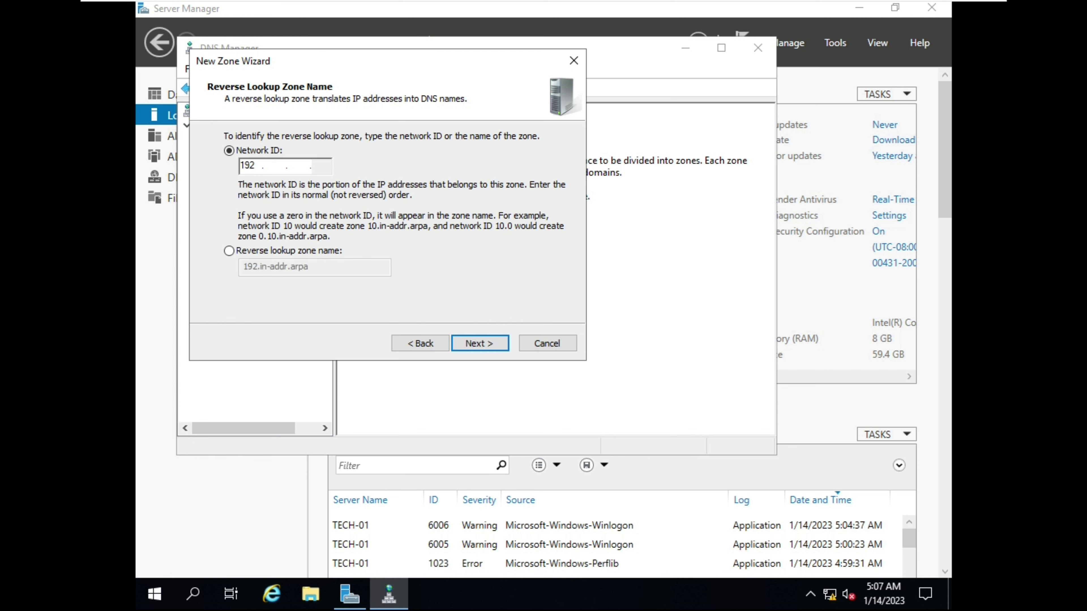
text(168 .81)
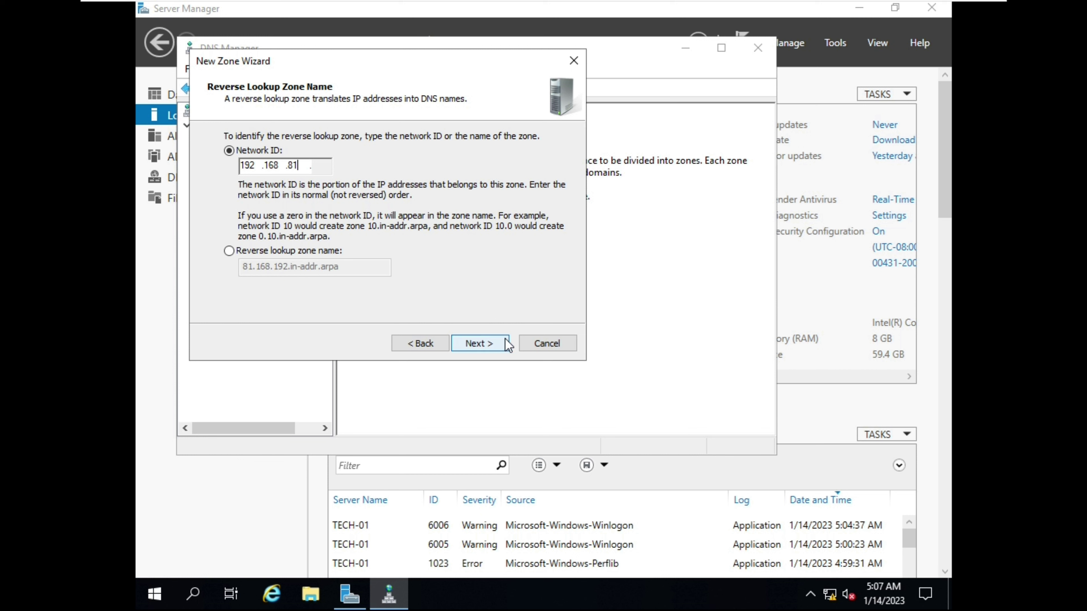
click(496, 352)
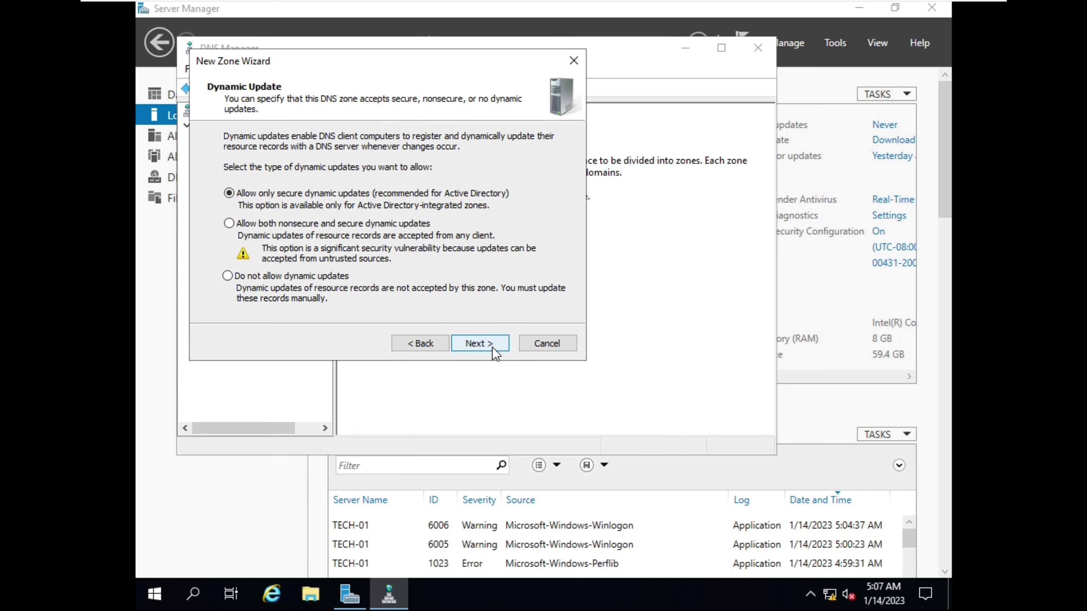
click(494, 351)
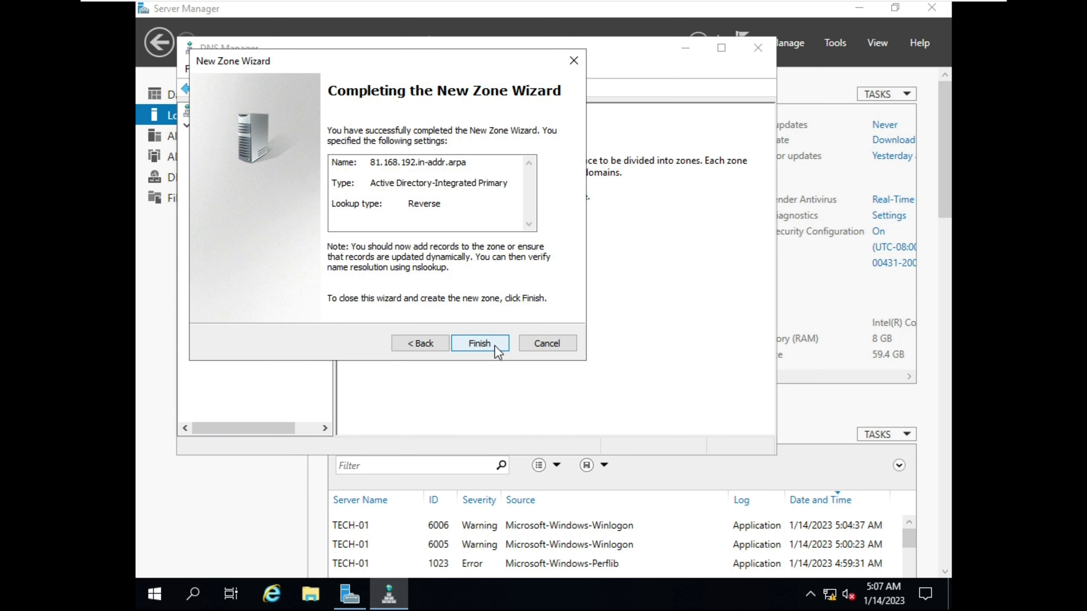
click(496, 347)
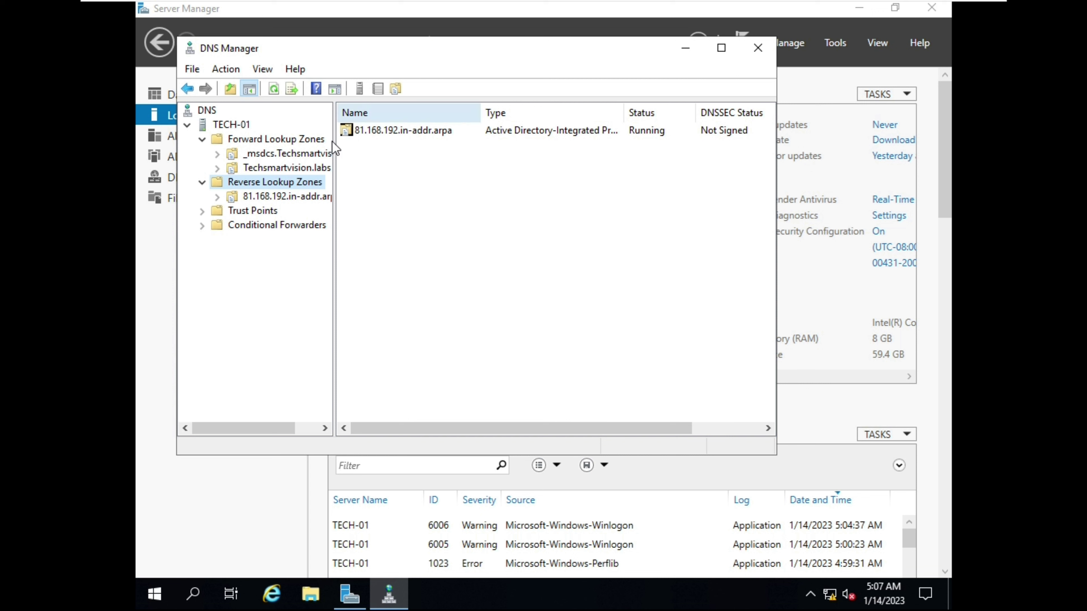
Enable updating the associated pointer (PTR) record for the tech-01 host record in the Techsmartvision.labs forward zone.
click(252, 140)
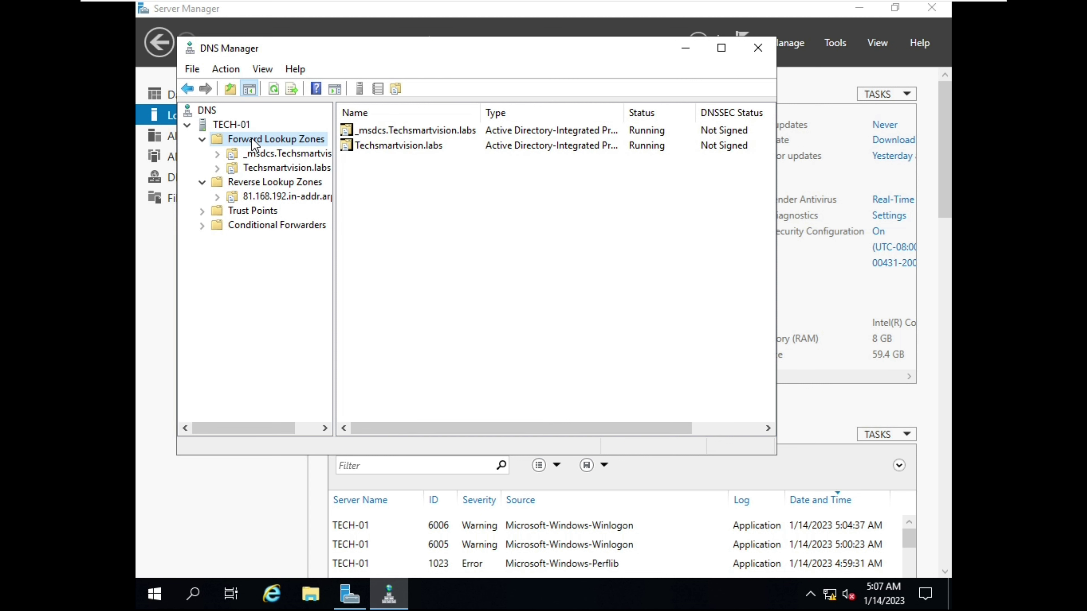
click(268, 168)
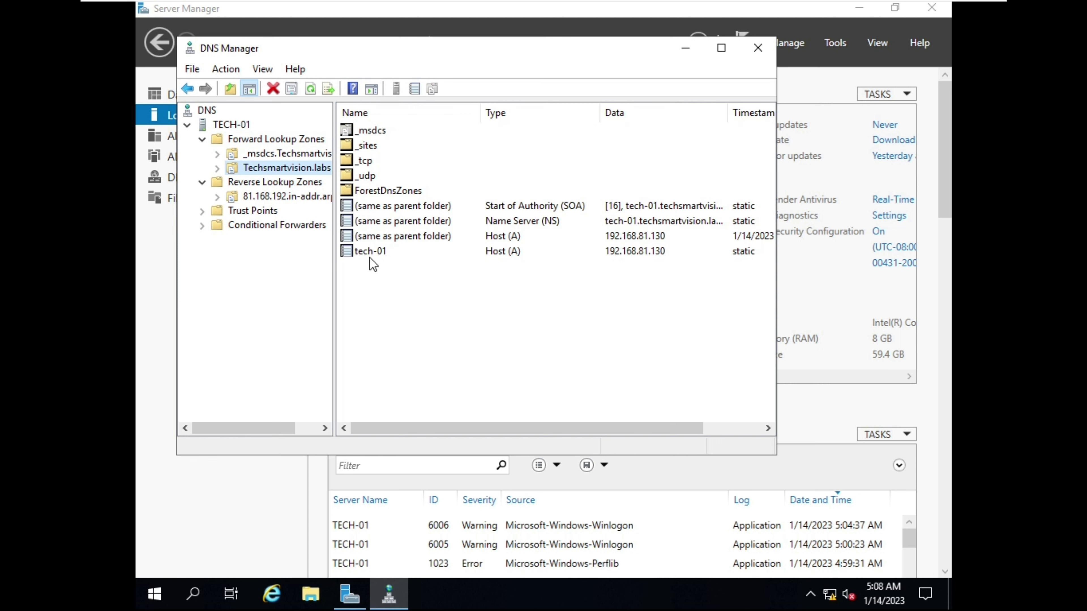
click(382, 252)
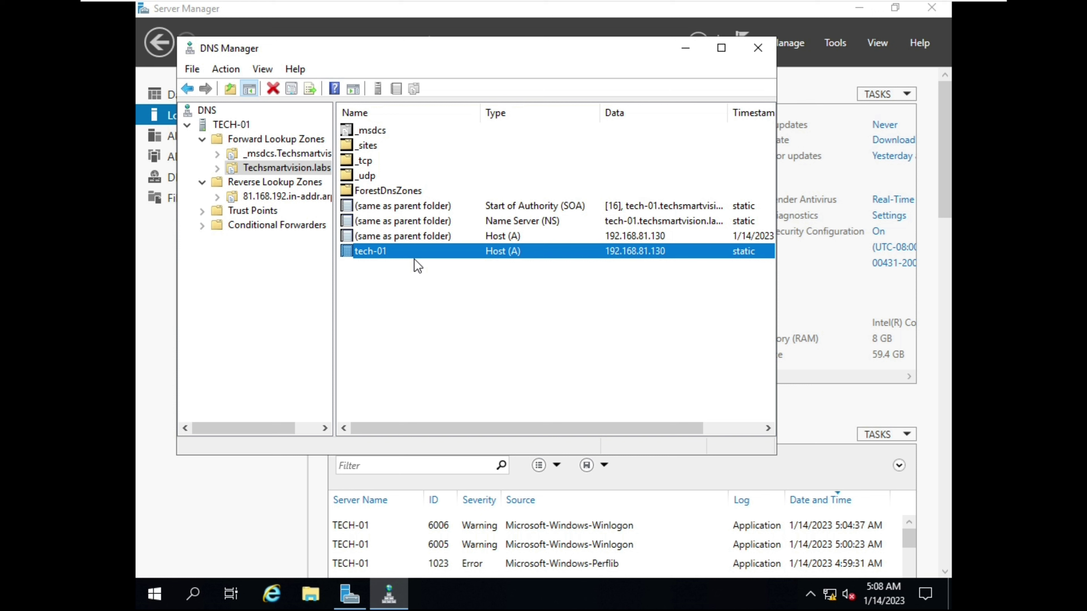
double_click(382, 253)
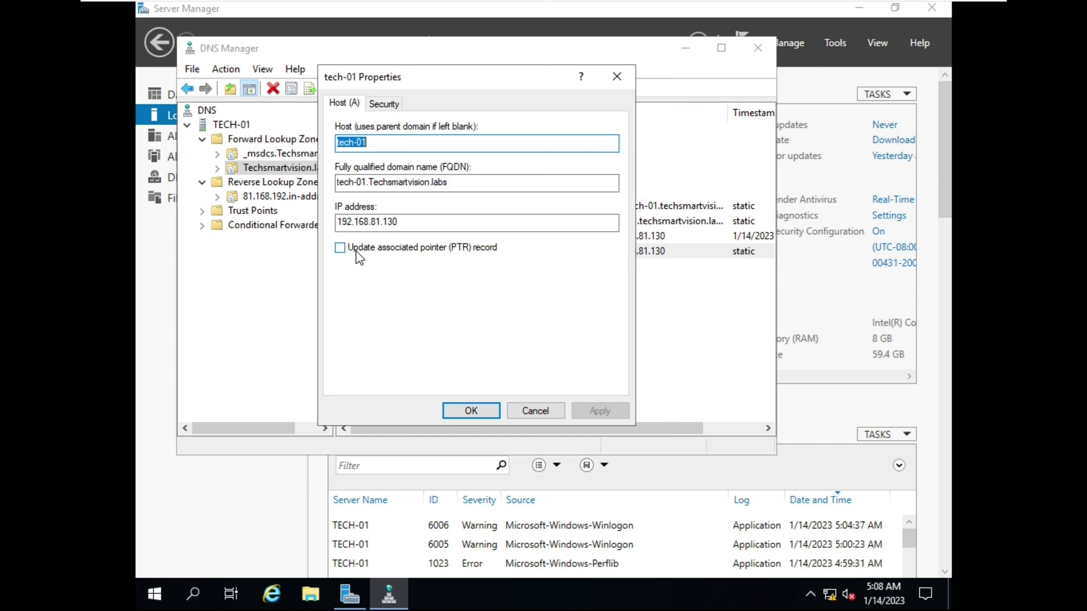
click(340, 248)
click(600, 405)
click(479, 406)
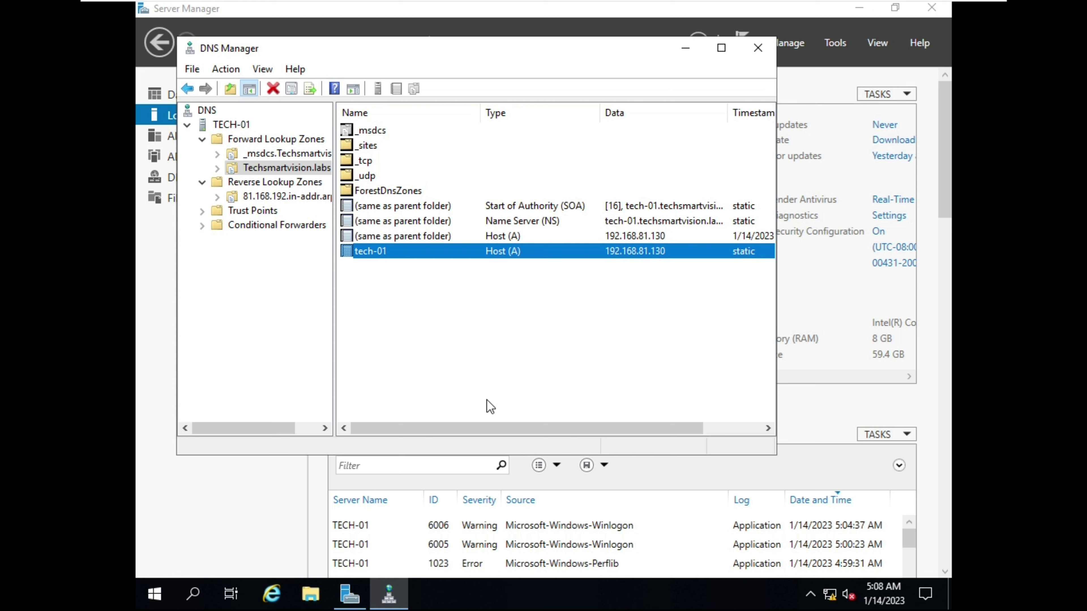
Check the 81.168.192.in-addr.arpa reverse zone for the tech-01 server's pointer record, and close DNS Manager.
click(245, 183)
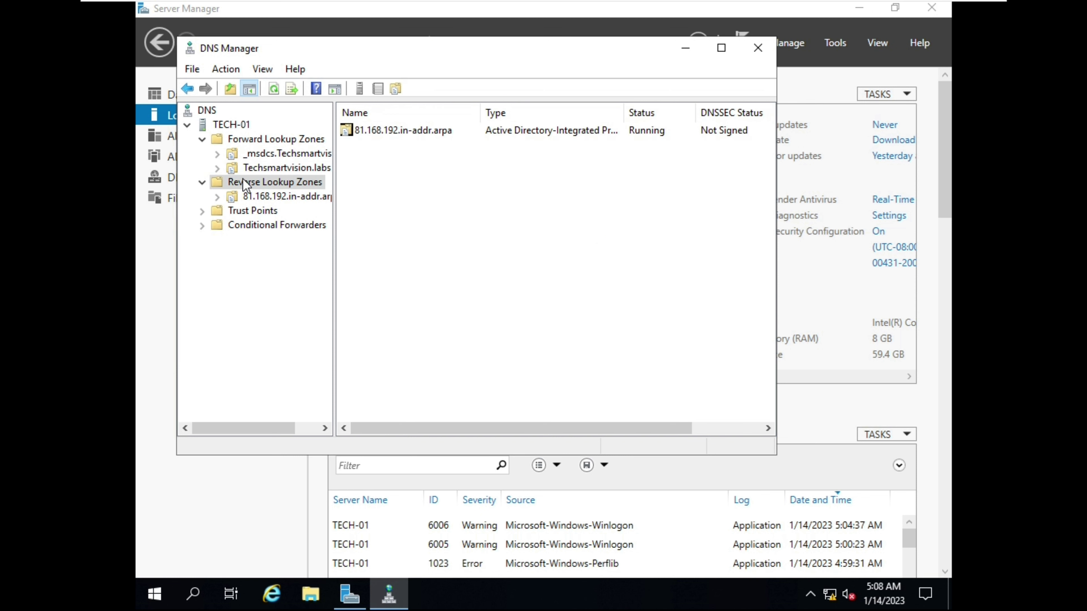
right_click(409, 170)
click(443, 199)
click(385, 132)
double_click(387, 136)
right_click(411, 195)
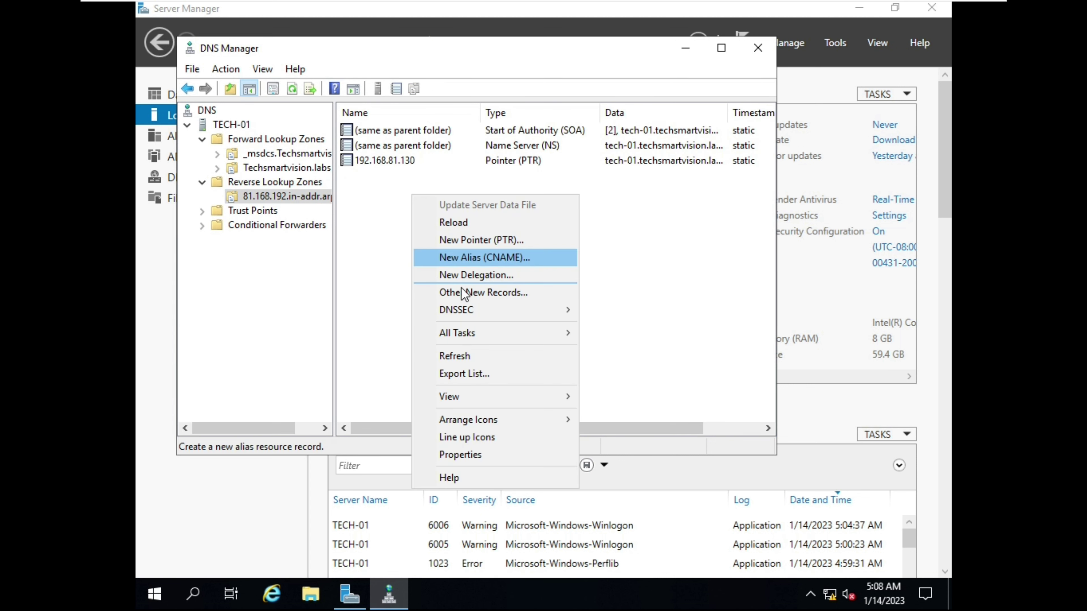
click(392, 193)
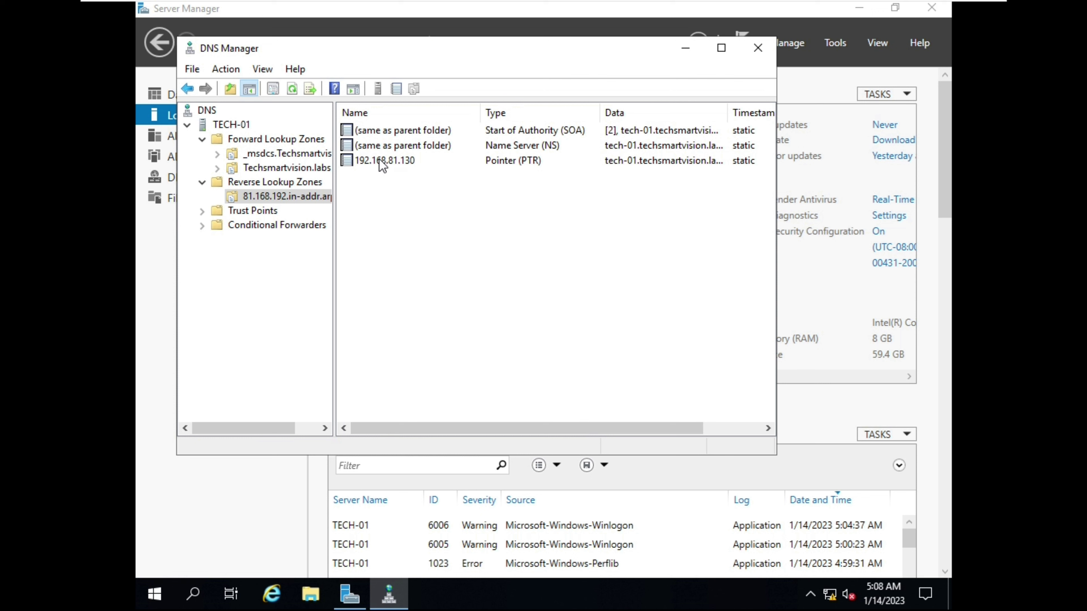
click(404, 162)
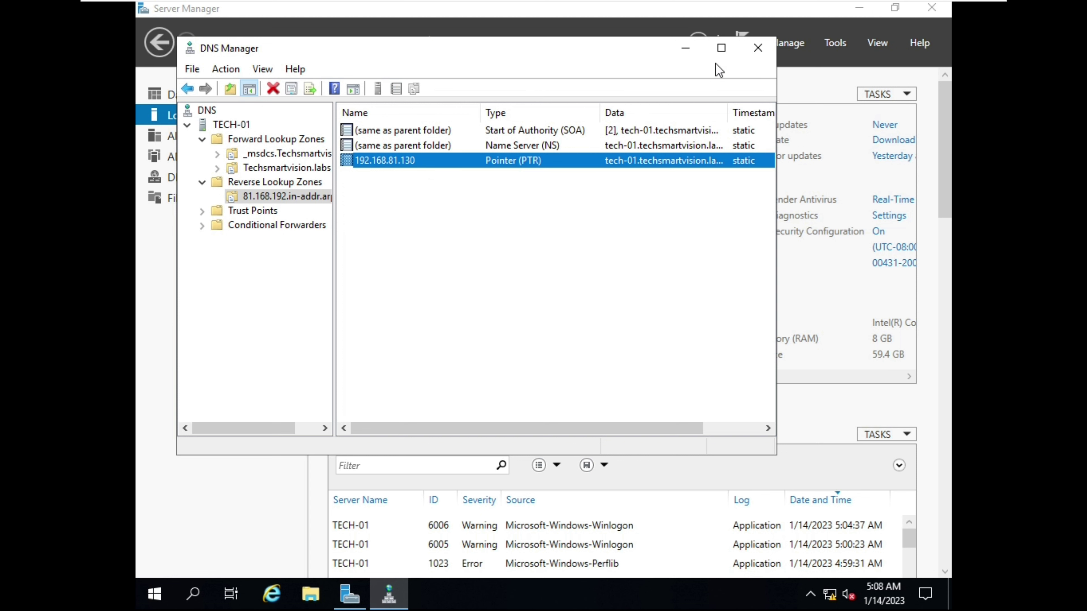
click(759, 49)
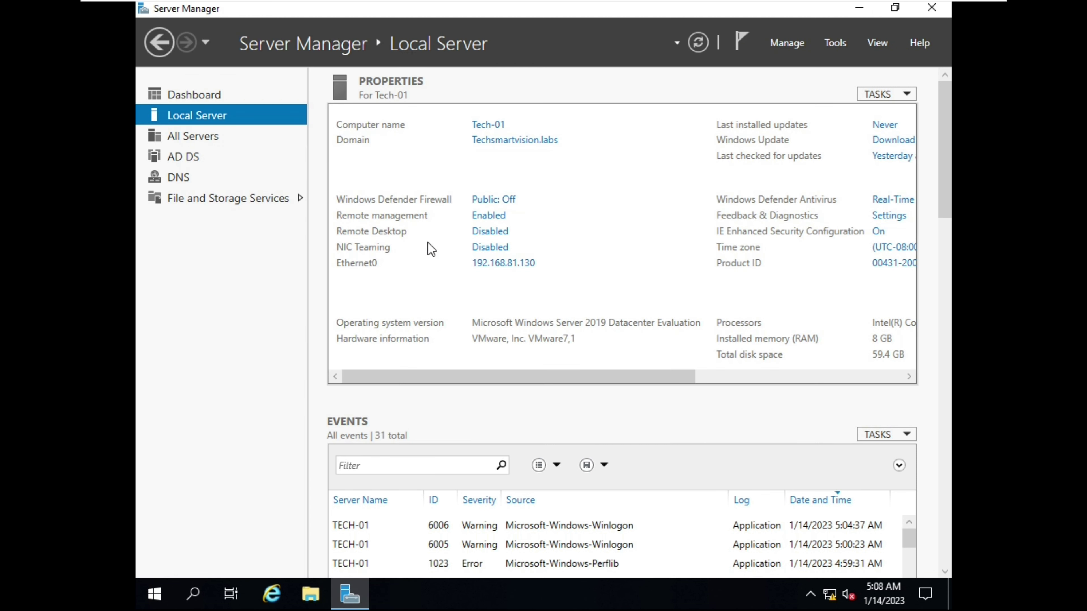
Open the Internet Protocol Version 4 (TCP/IPv4) properties of the server's Ethernet0 adapter.
click(511, 266)
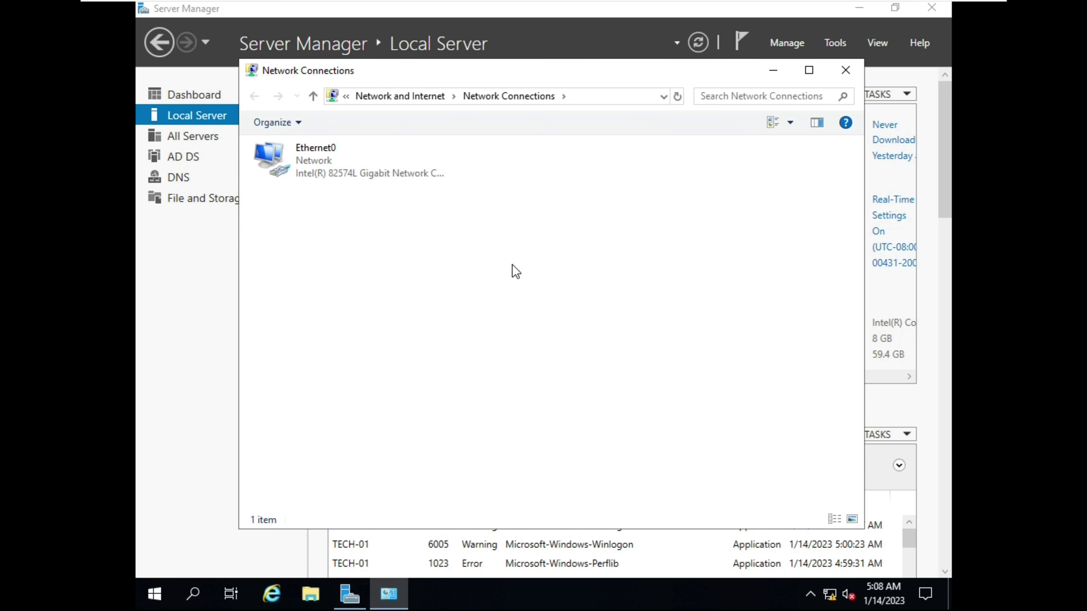
click(327, 181)
double_click(328, 181)
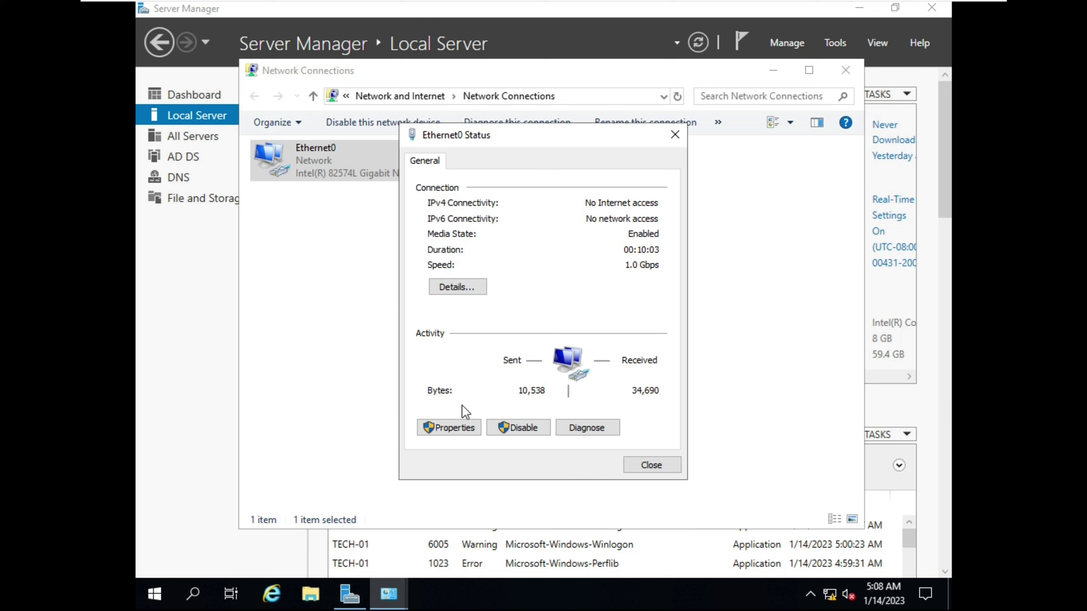
click(456, 427)
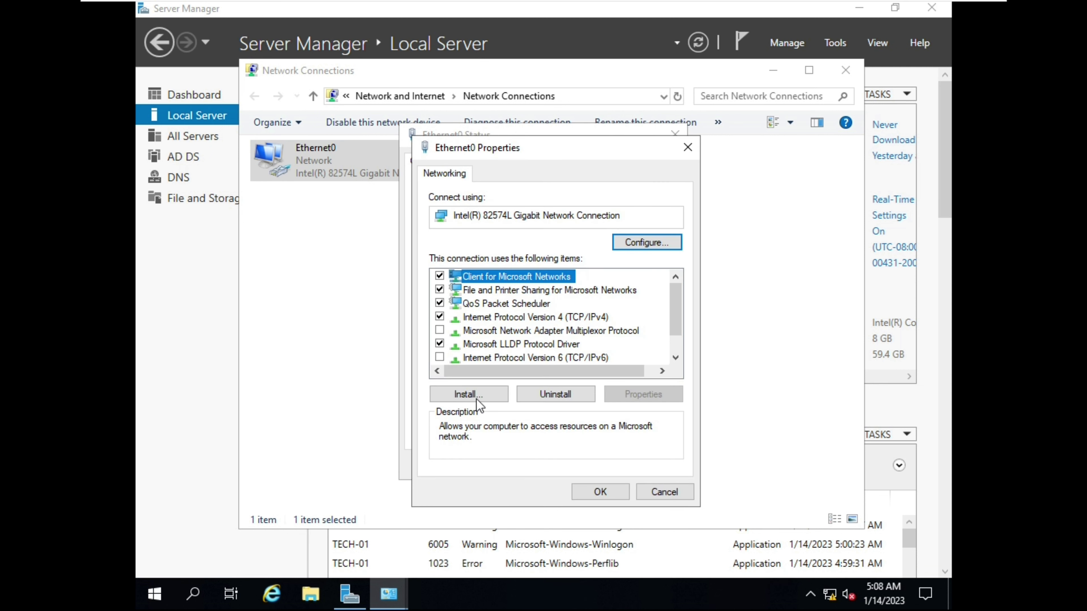
double_click(541, 317)
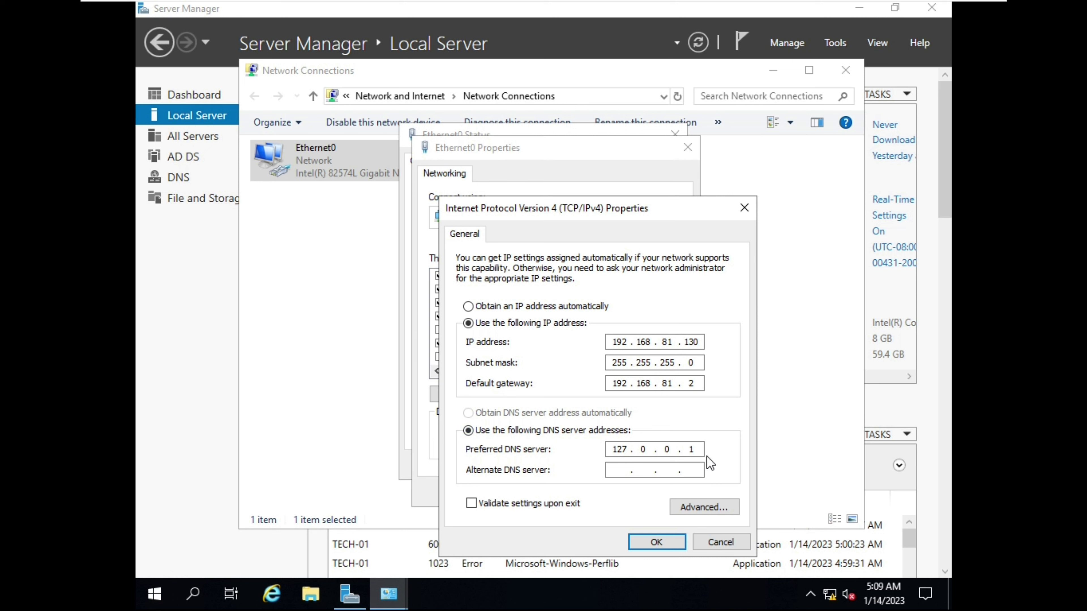
Set the preferred DNS server to 192.168.81.130 in the IPv4 settings and apply the Ethernet0 adapter properties.
double_click(702, 448)
key(BackSpace)
key(BackSpace)
key(BackSpace)
key(BackSpace)
key(BackSpace)
key(BackSpace)
text(192.168.81.130)
click(659, 538)
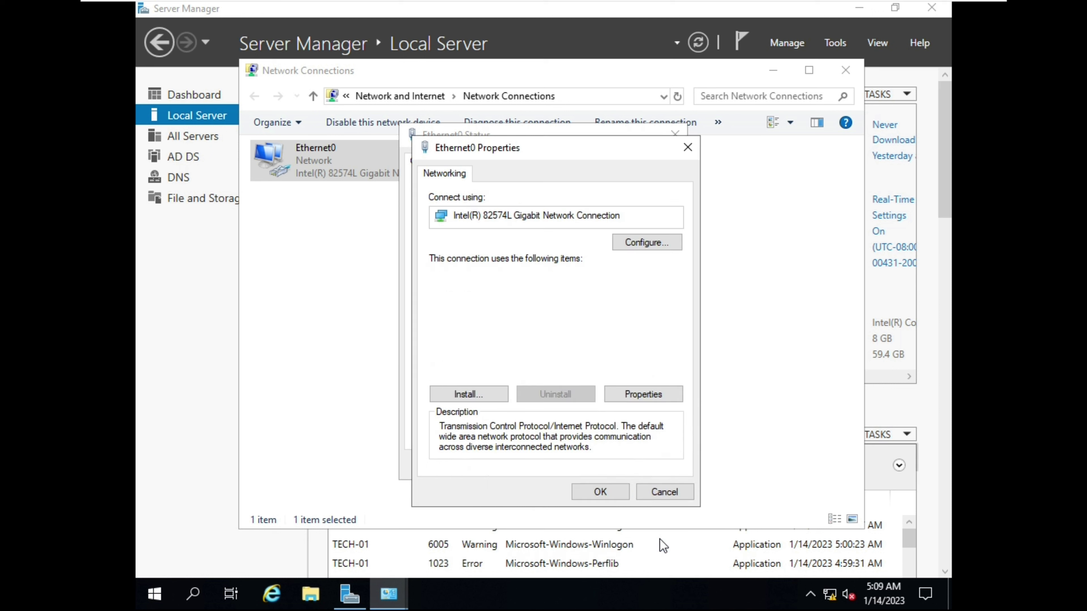
click(603, 487)
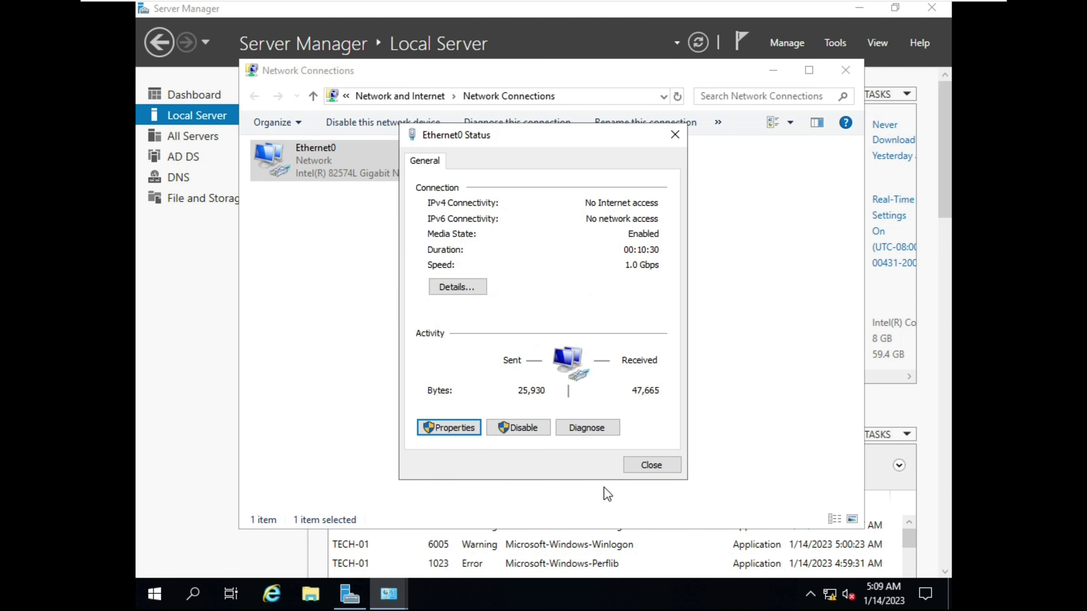
Close the Ethernet0 status and Network Connections windows, and leave the virtual machine for the host desktop.
click(661, 470)
click(845, 70)
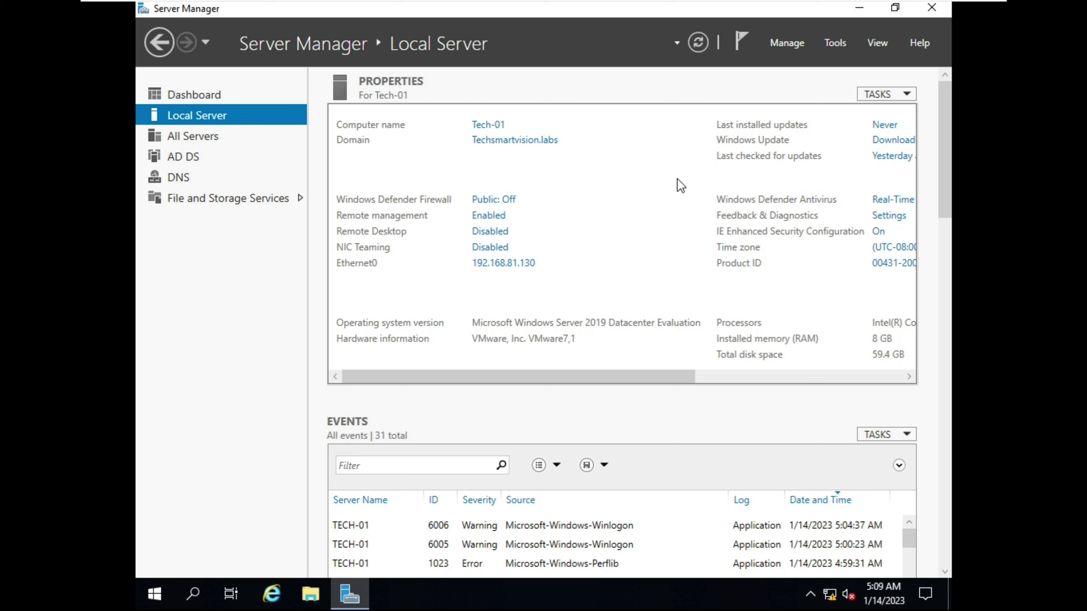
mouse_move(830, 8)
click(945, 12)
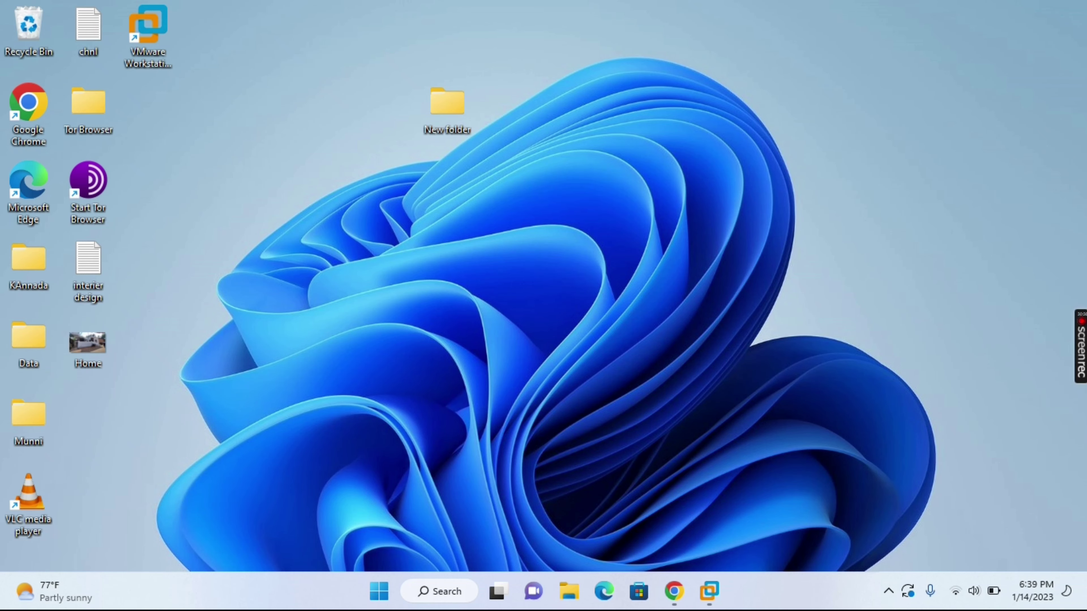